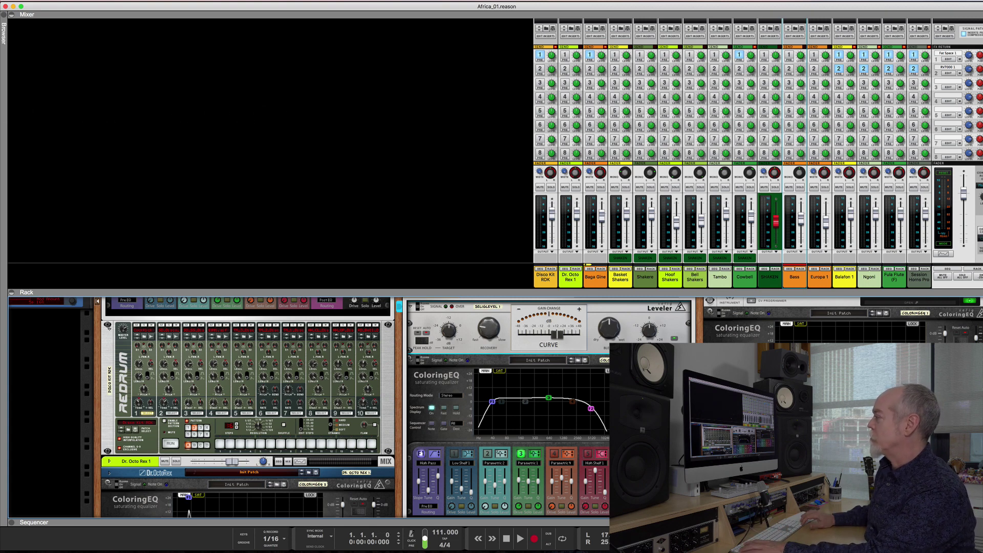
Step: Play a short stretch of the song, stop it, and bring the master Ozone Maximizer into view
key("space")
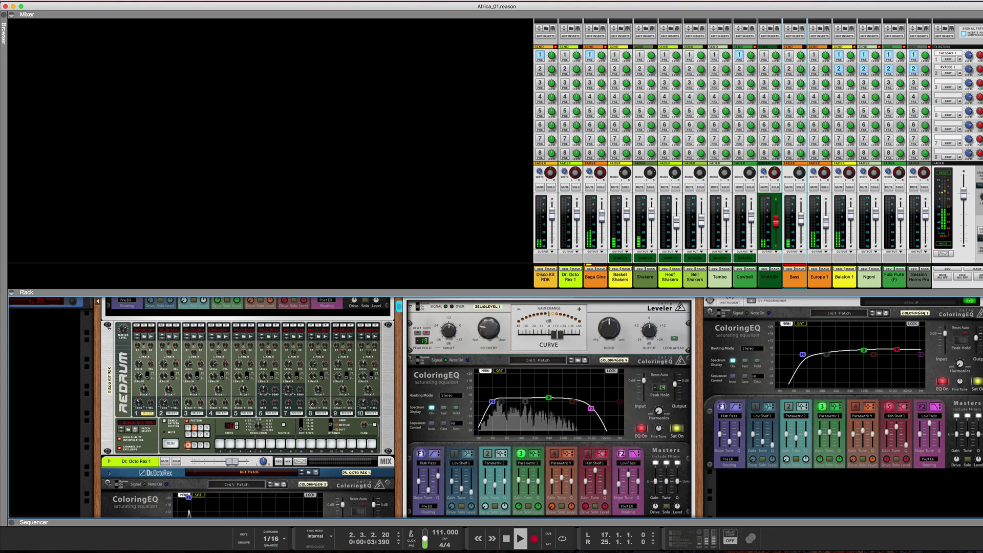
scroll(758, 141, "up", 10)
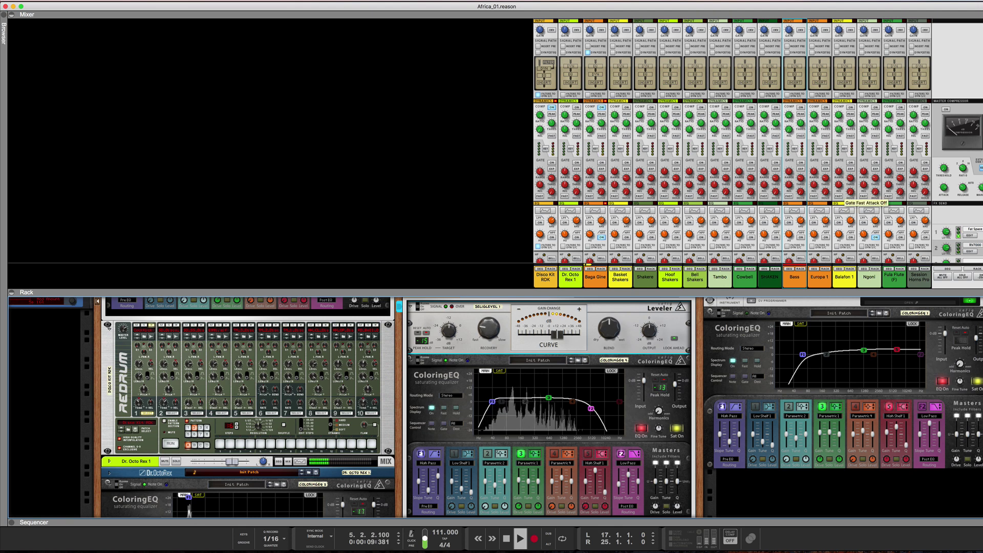
key("space")
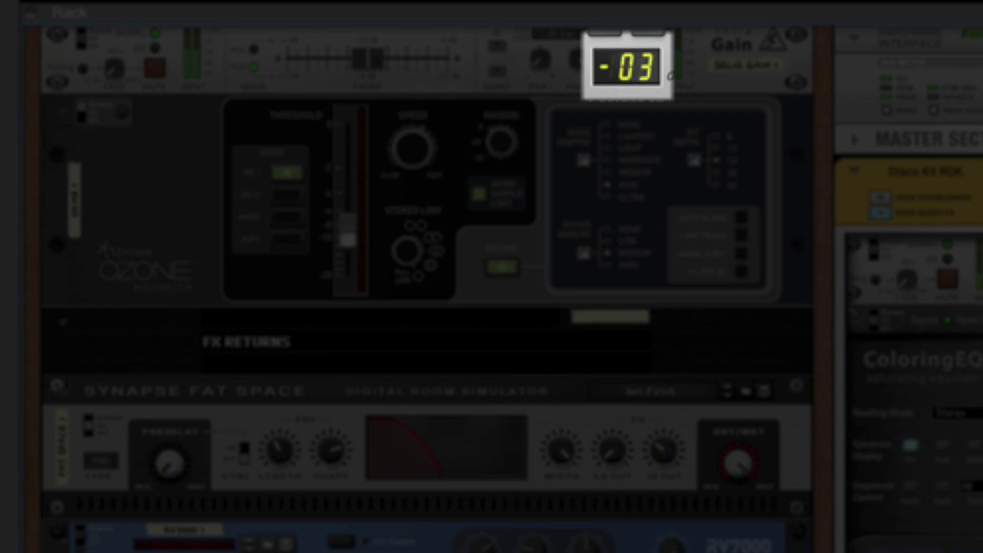
scroll(654, 77, "down", 10)
Step: Bring the Selig Gain above ColoringEQ 3 into view to read its -12 dB peak hold
scroll(654, 77, "up", 4)
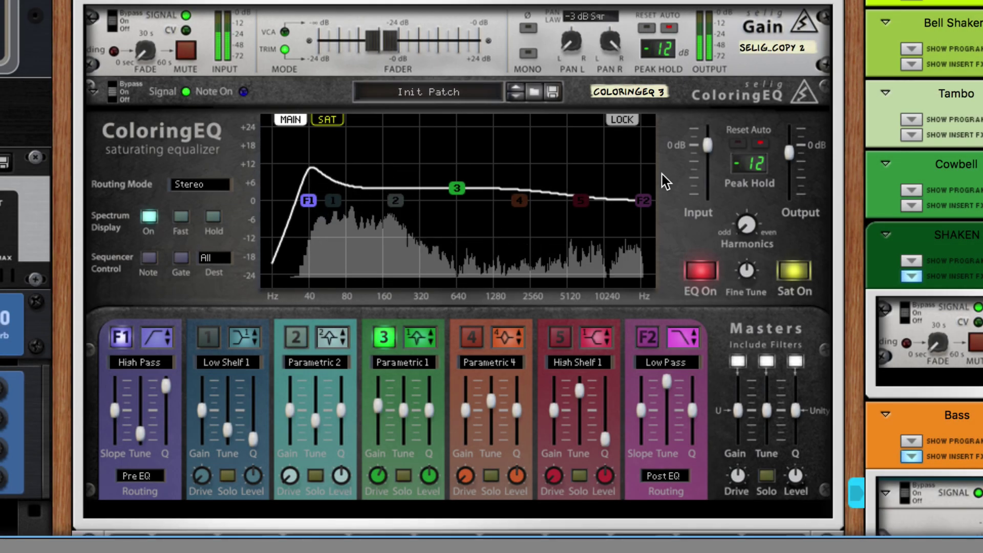
Step: Solo Dr. Octo Rex, Baga Gine and Bass in turn to check their peaks, releasing each solo
scroll(662, 175, "down", 15)
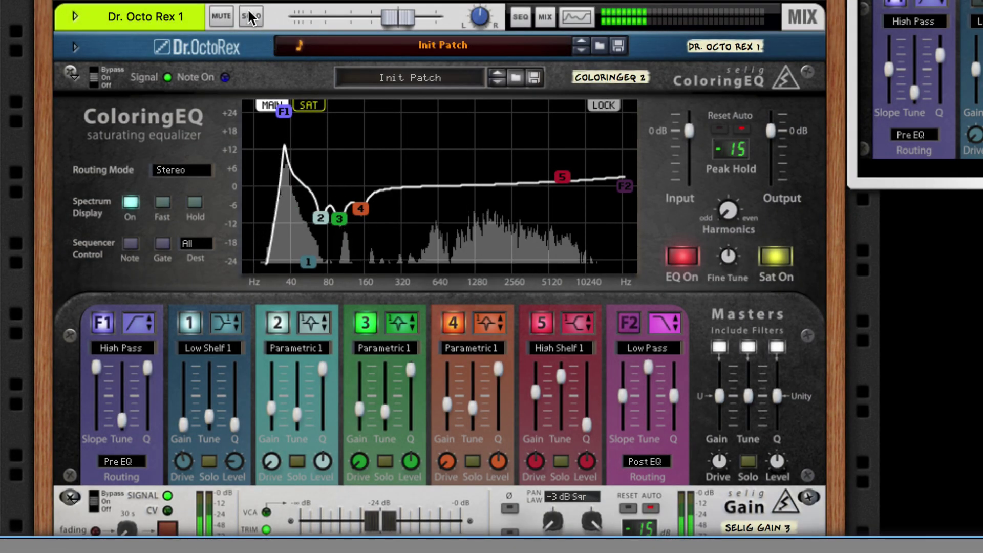
left_click(251, 16)
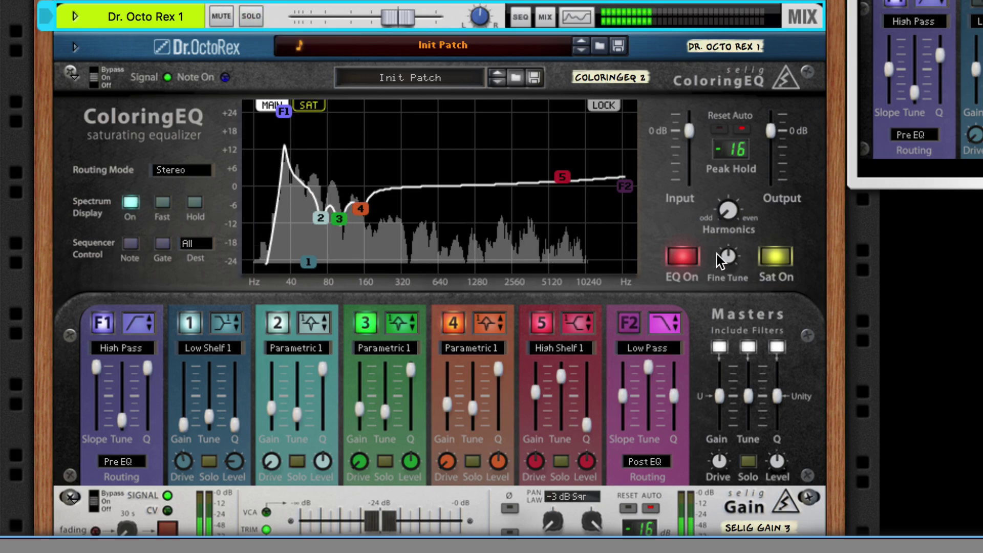
scroll(730, 225, "down", 8)
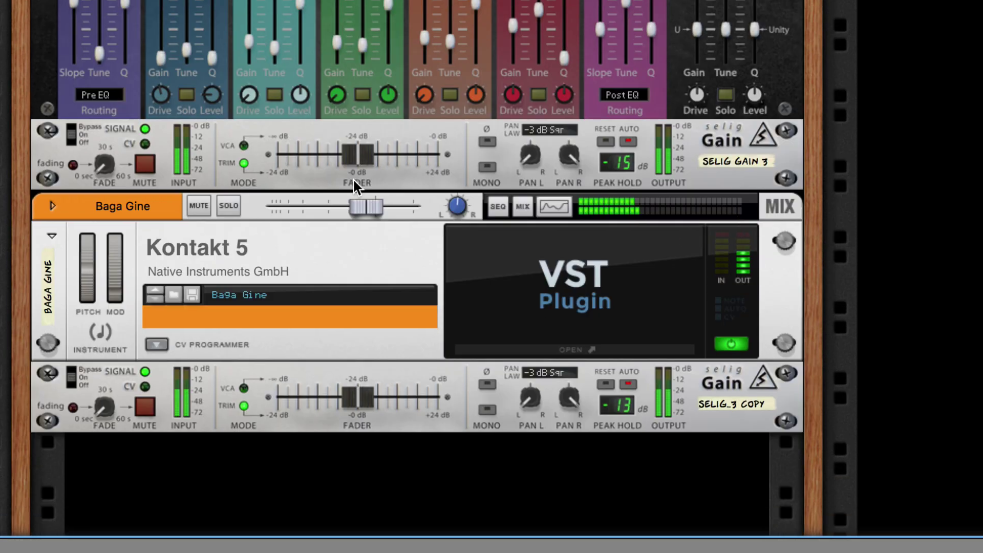
left_click(222, 203)
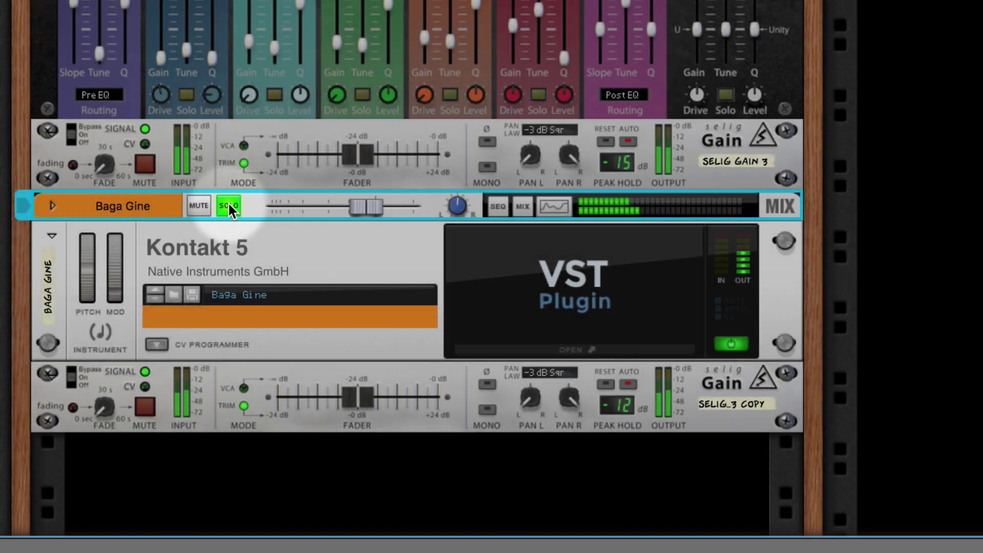
left_click(229, 204)
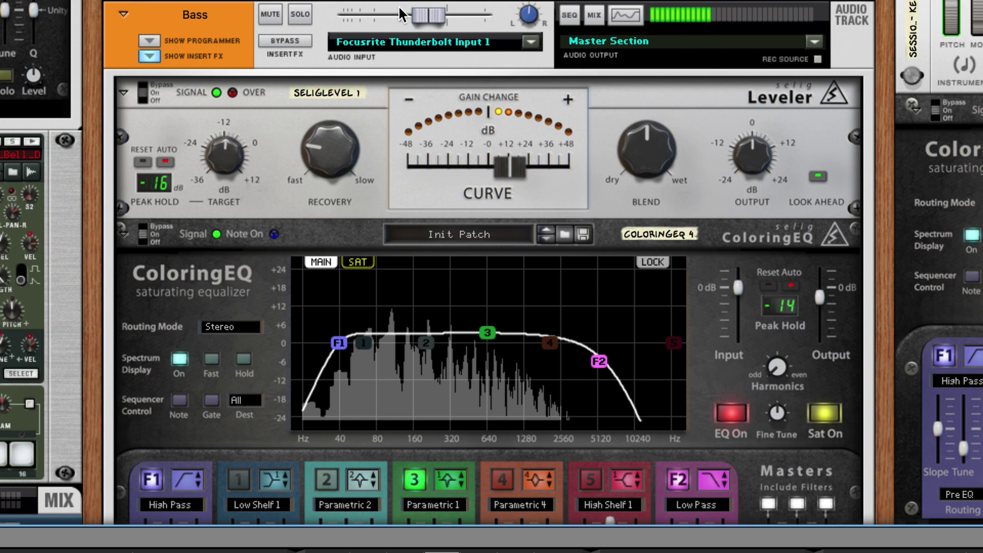
left_click(300, 16)
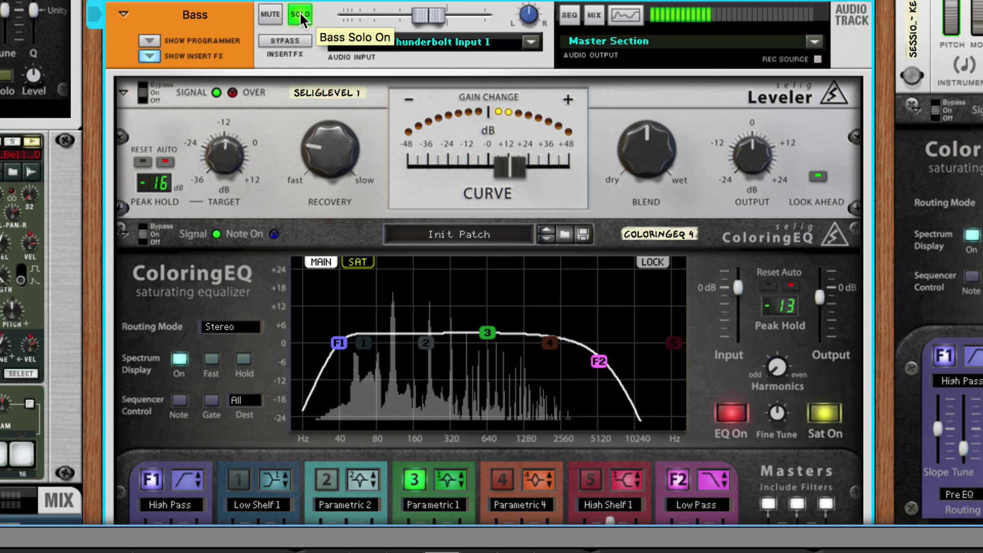
left_click(300, 15)
Step: Solo the SHAKEN group bus to check its peak, then release the solo
scroll(523, 157, "up", 8)
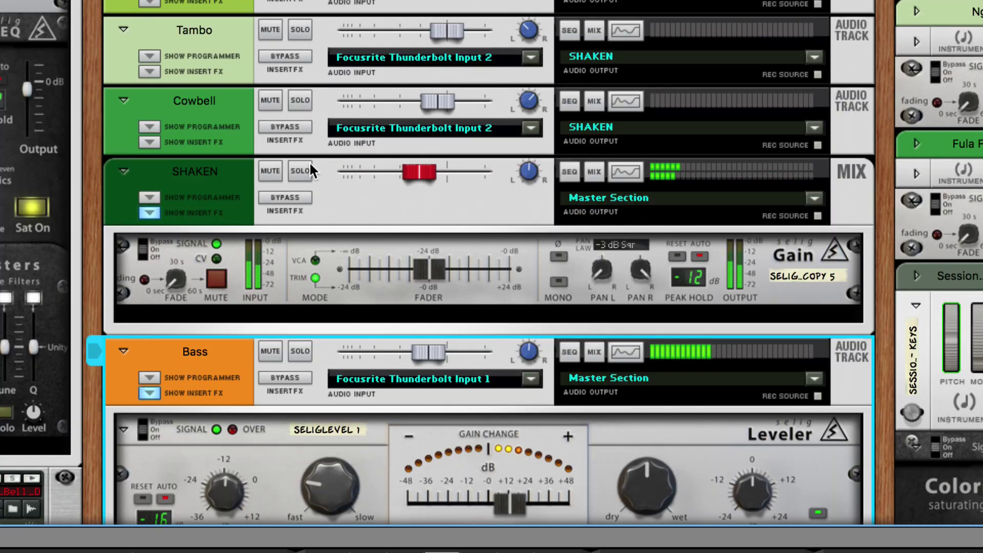
left_click(305, 165)
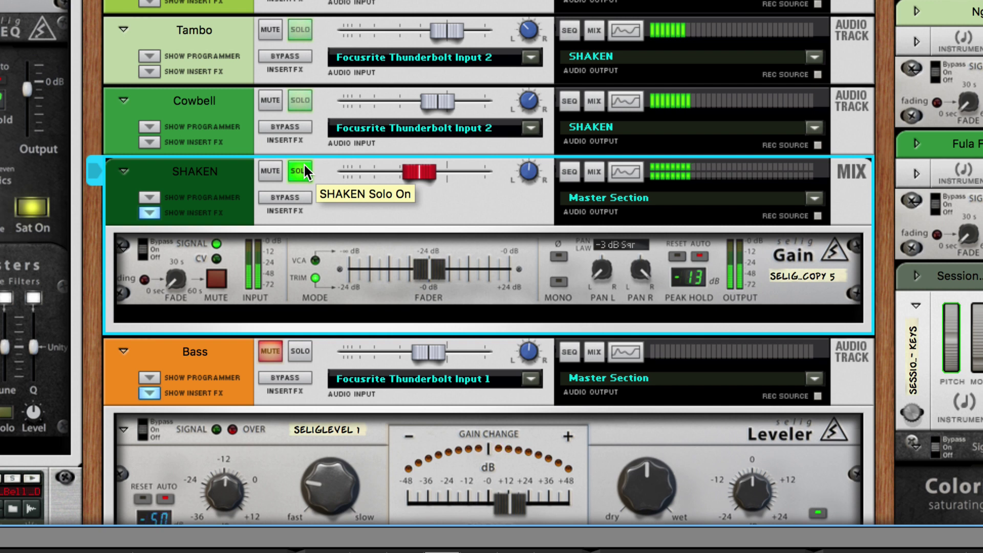
left_click(305, 167)
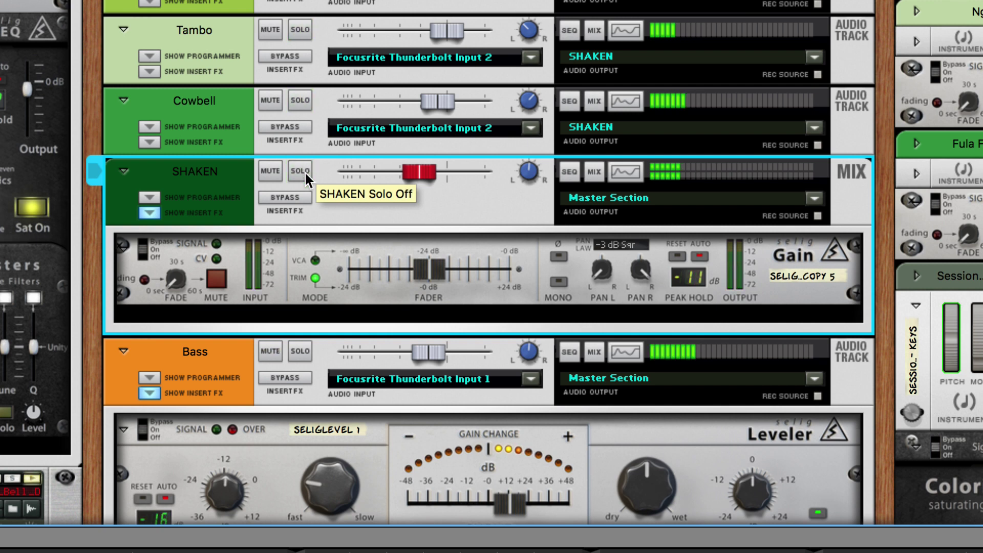
Step: Restart playback with the shaker tracks in view to check their levels
scroll(493, 246, "up", 1)
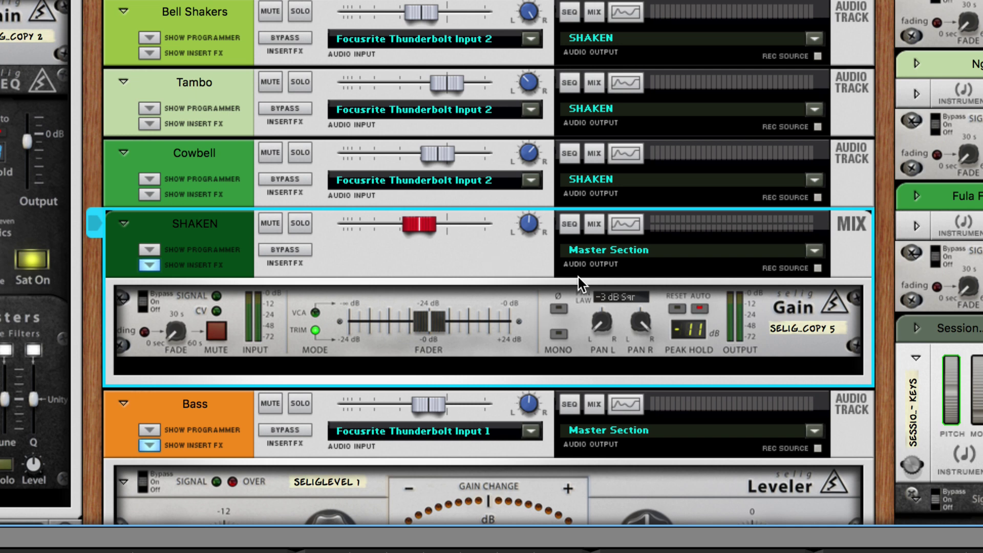
scroll(684, 161, "up", 3)
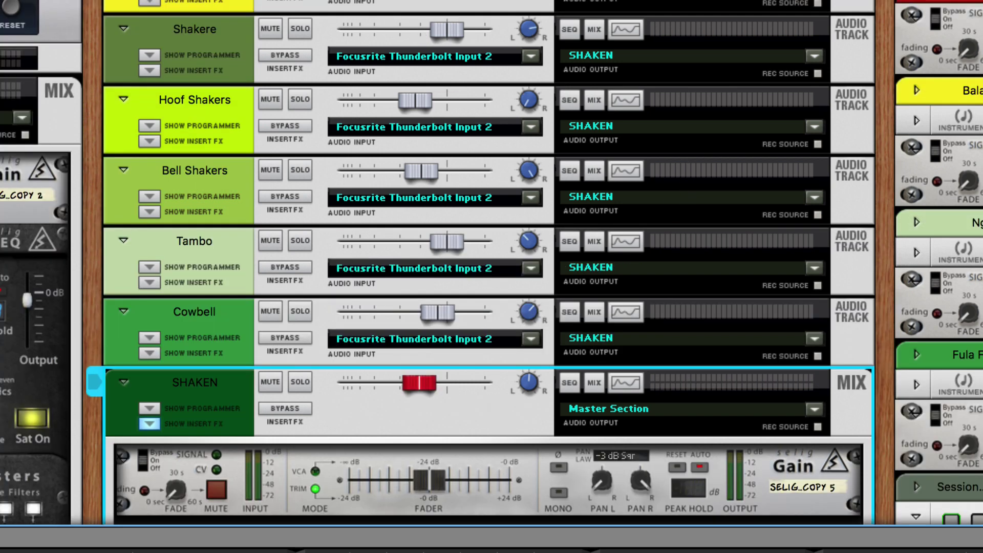
key("space")
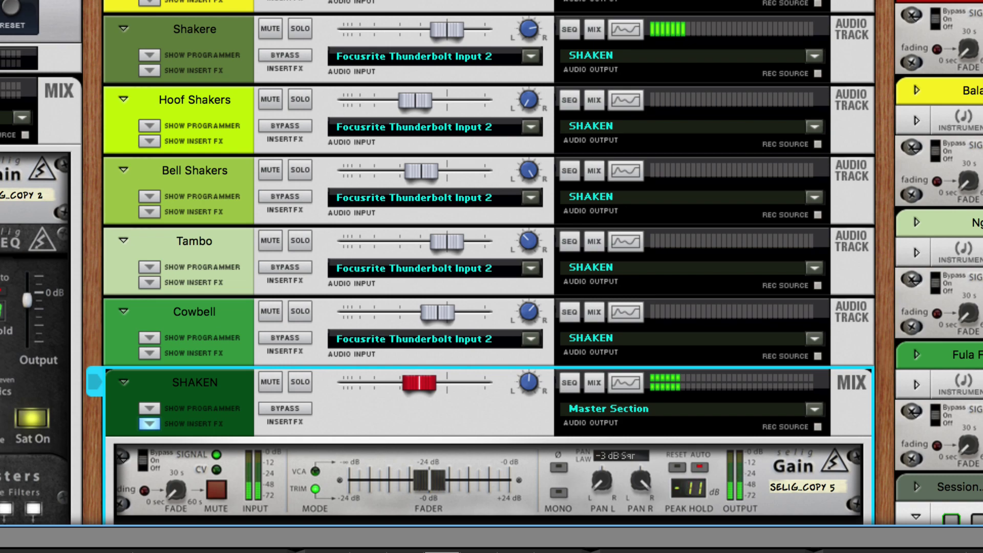
Step: Solo and un-solo the Europa 1 and Balafon 1 tracks in turn
left_click(687, 25)
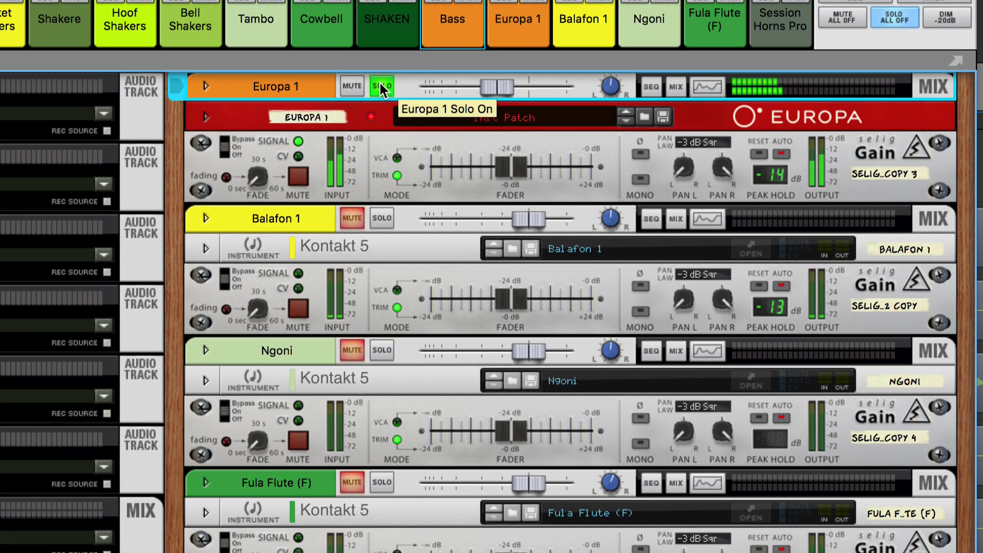
left_click(381, 85)
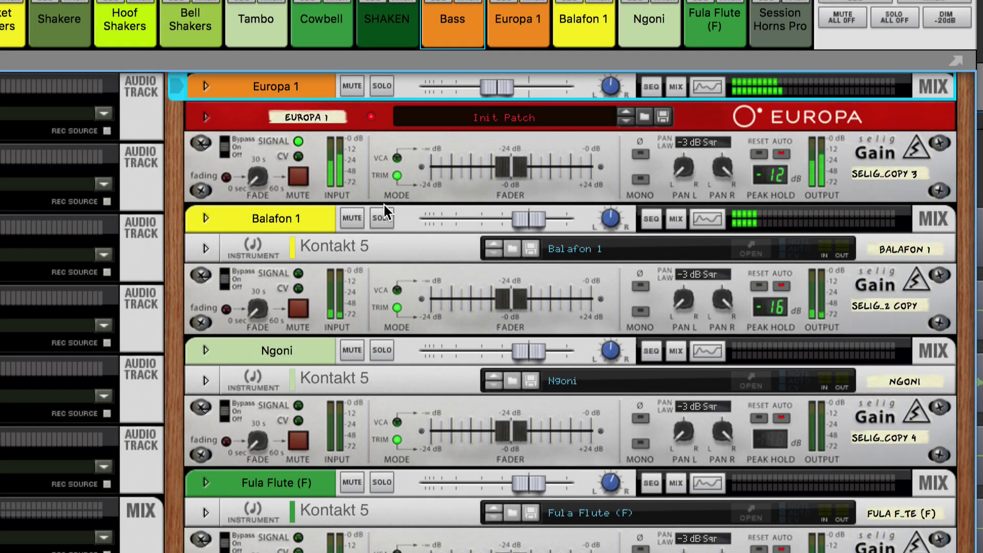
left_click(382, 214)
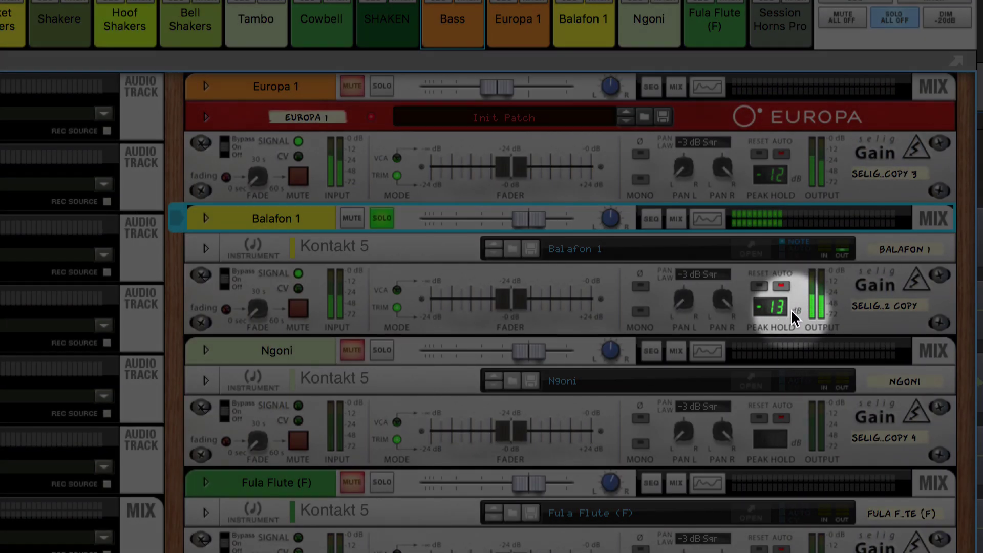
left_click(384, 215)
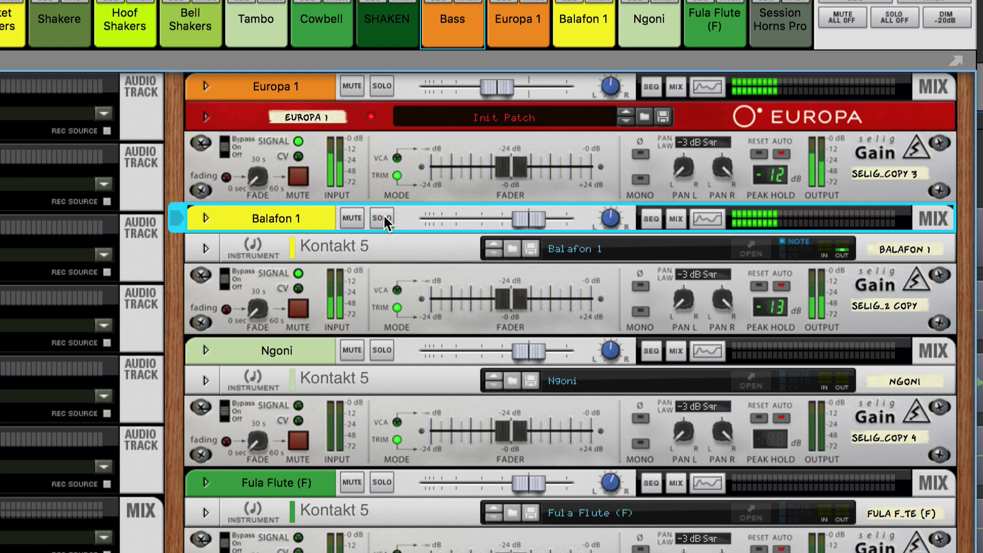
Step: Solo Fula Flute and Ngoni, reset the Fula Flute Selig Gain peak hold, then un-solo both
scroll(718, 478, "down", 5)
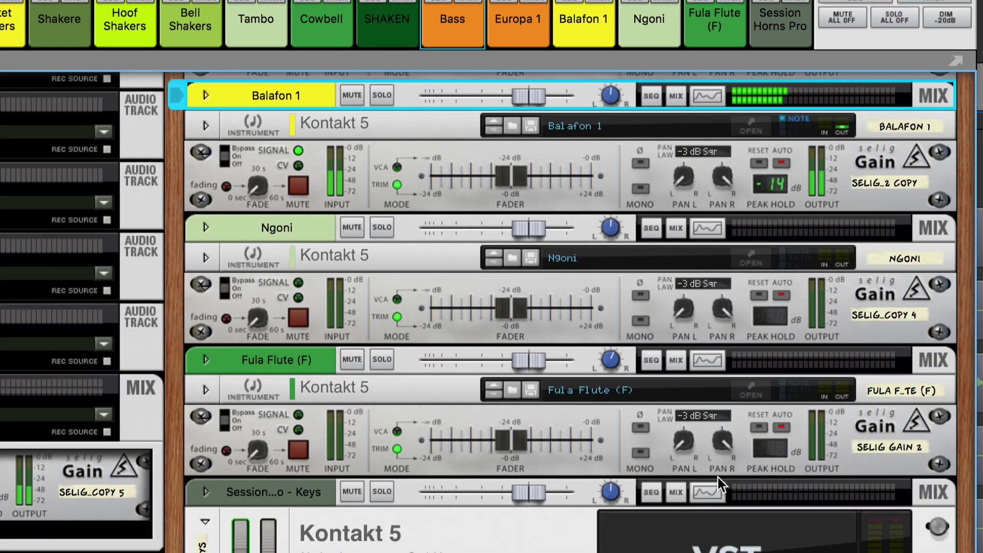
scroll(718, 477, "down", 2)
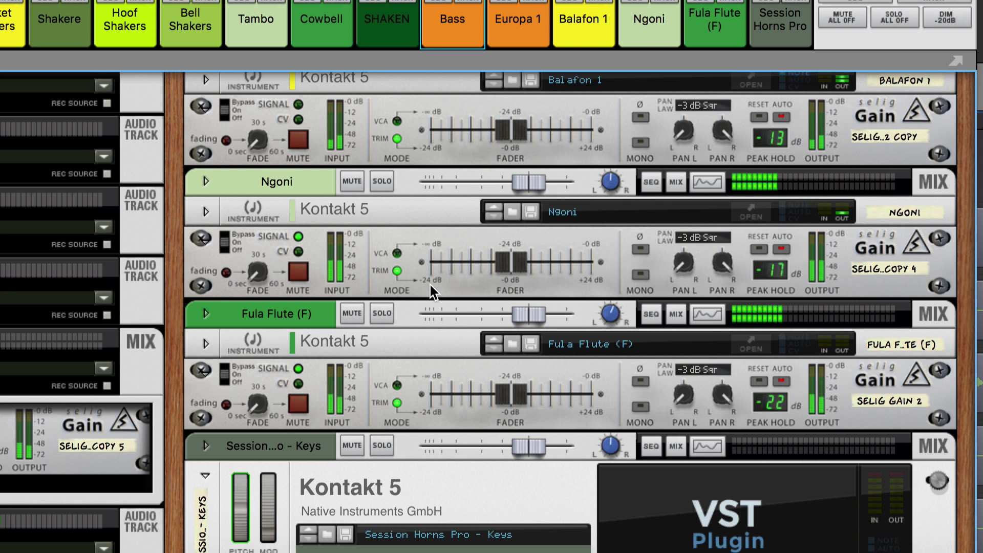
left_click(380, 313)
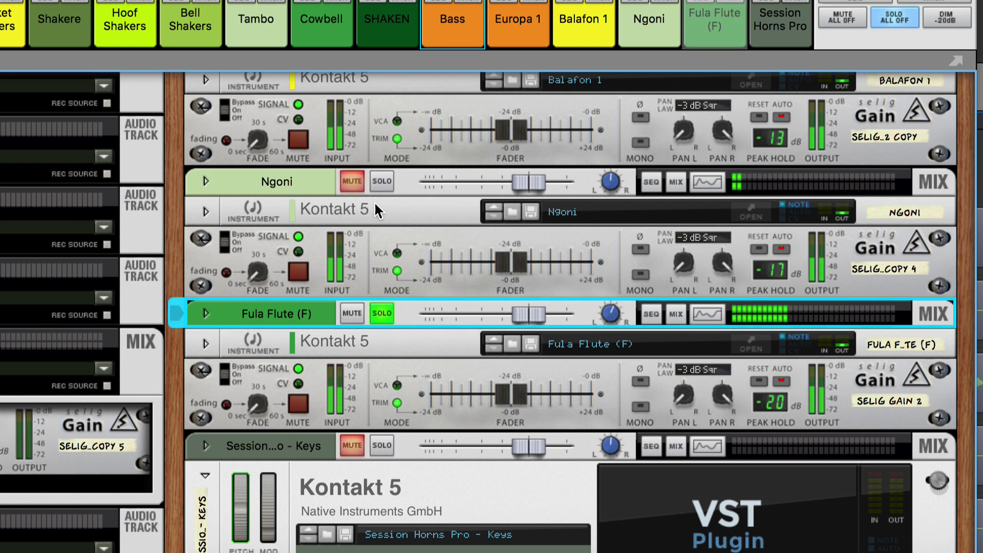
left_click(379, 180)
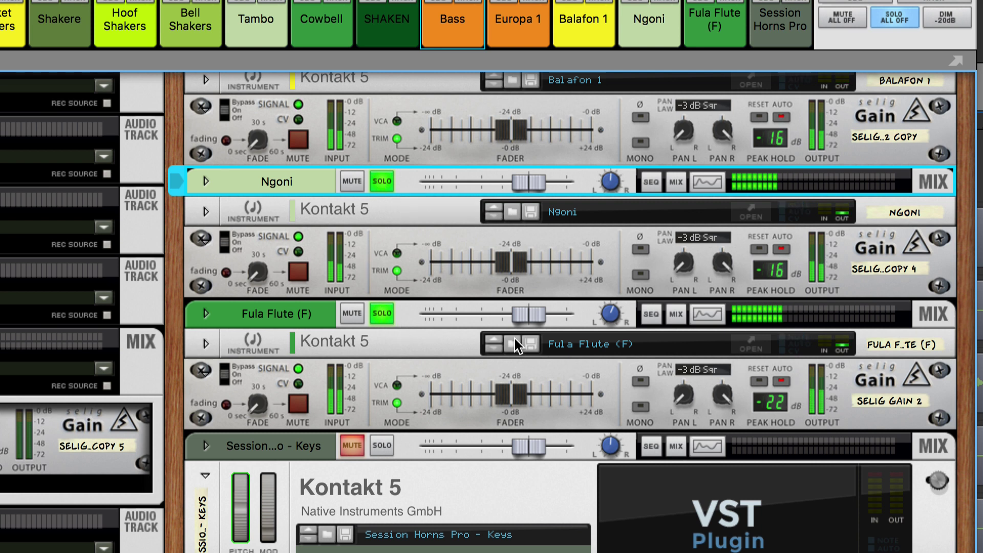
left_click(764, 381)
left_click(378, 314)
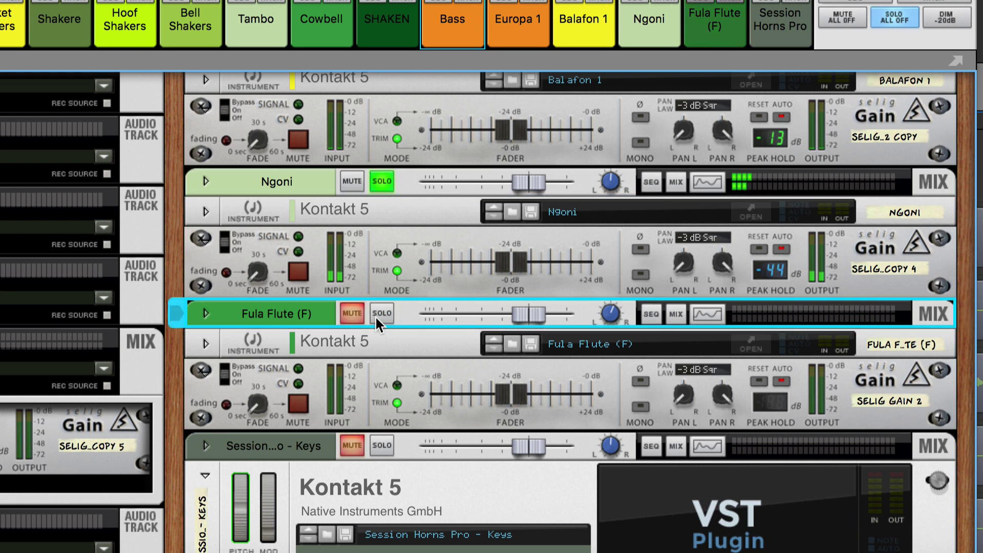
left_click(381, 178)
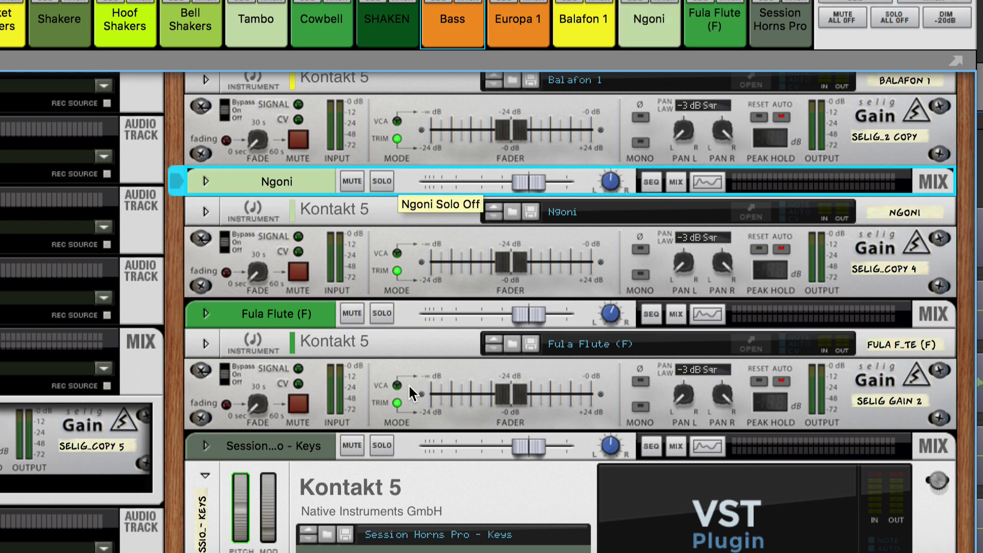
scroll(408, 444, "down", 3)
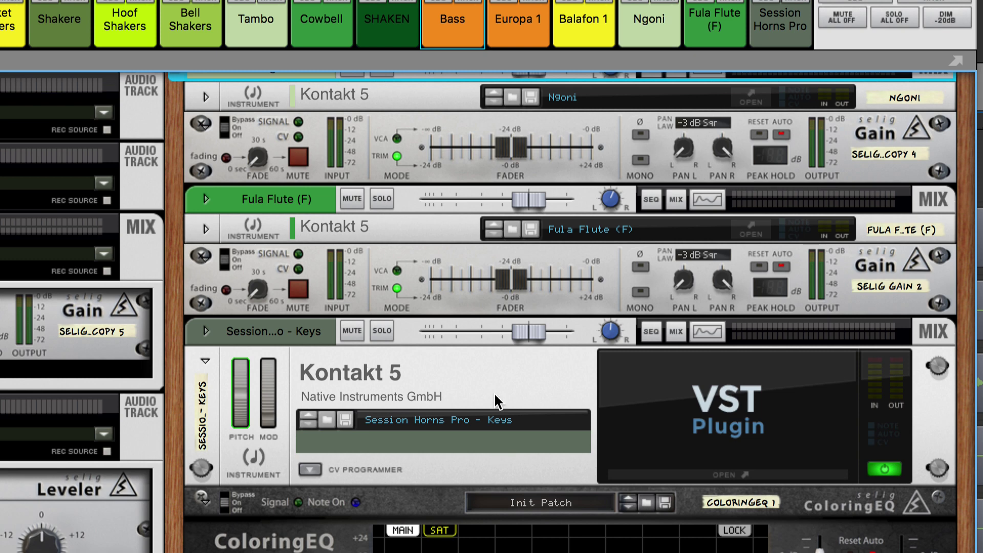
scroll(494, 392, "down", 3)
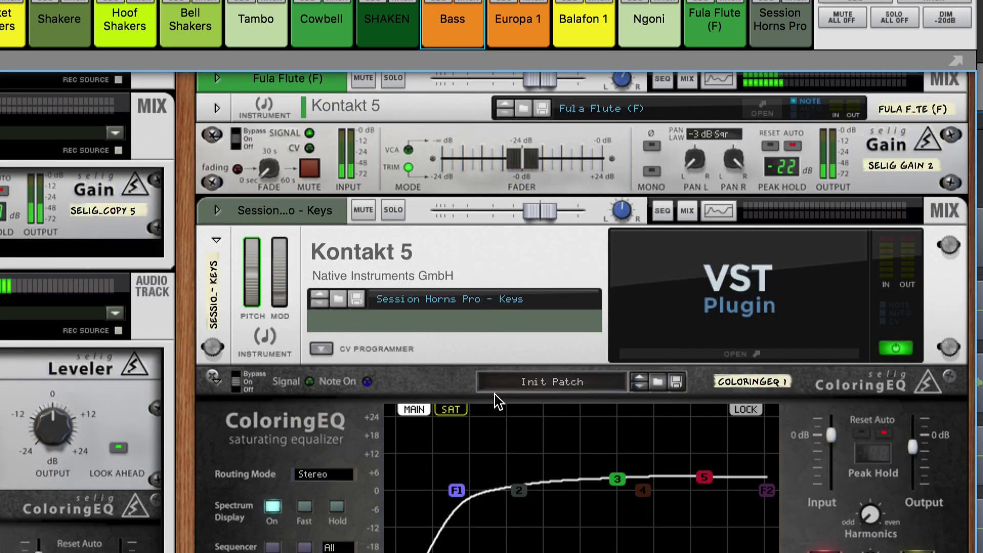
scroll(495, 395, "down", 1)
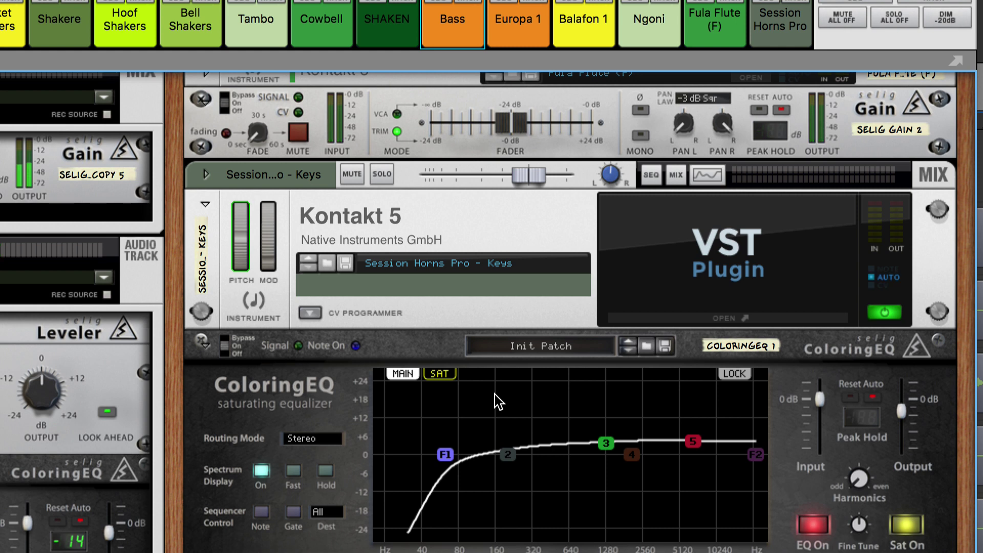
Step: Move the view down to the mixer's channel faders and meters above the rack
scroll(495, 395, "down", 2)
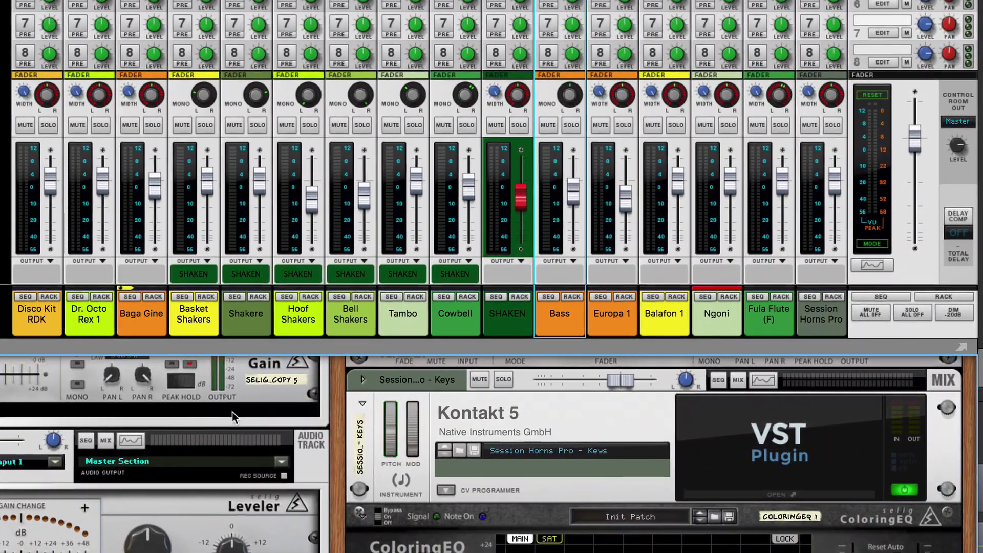
Step: Start song playback so signal shows on the channel meters
key("space")
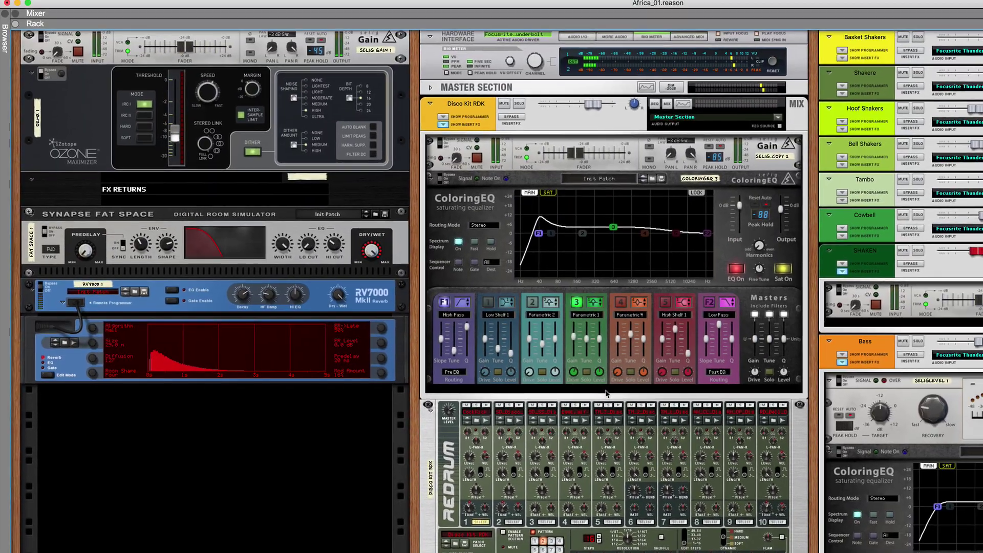
key("Tab")
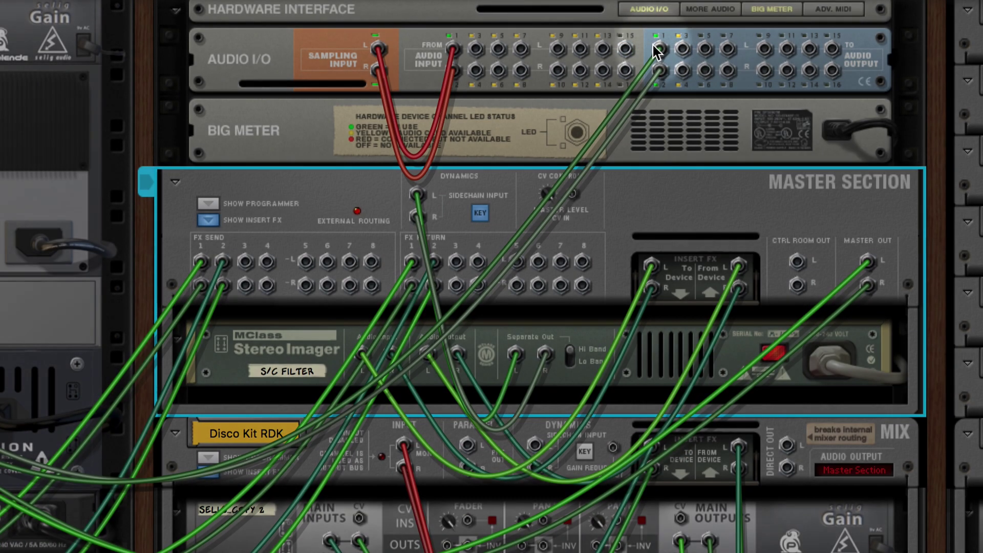
mouse_move(657, 50)
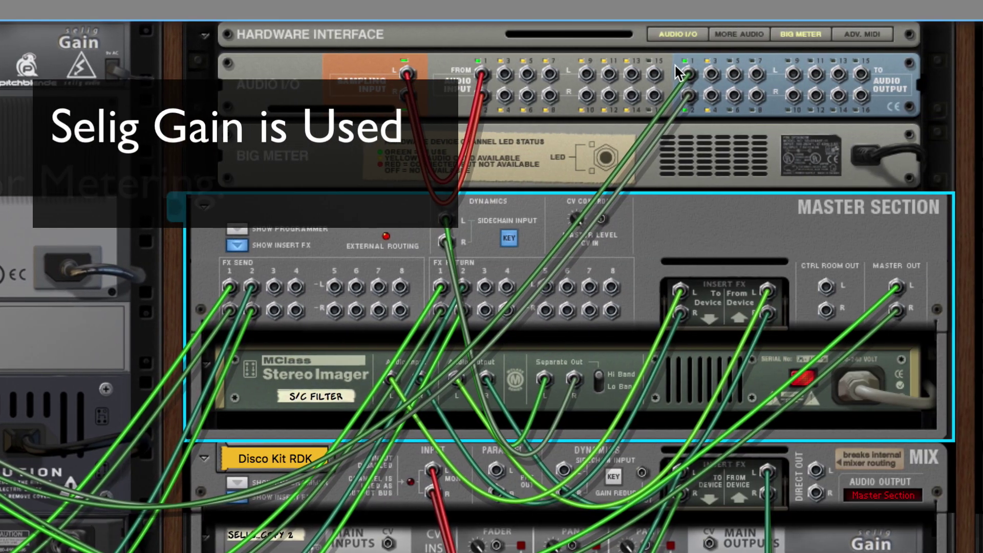
left_click_drag(676, 65, 689, 76)
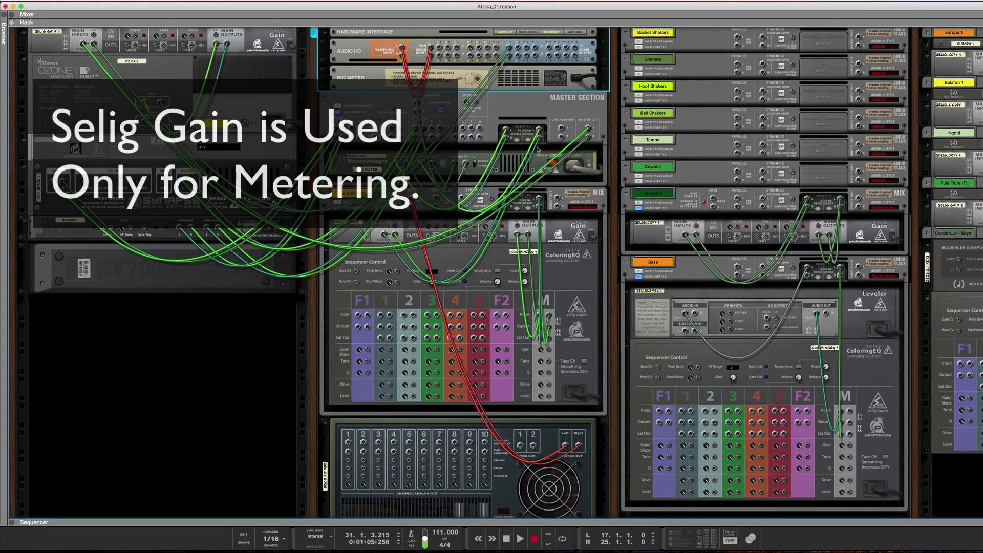
key("Tab")
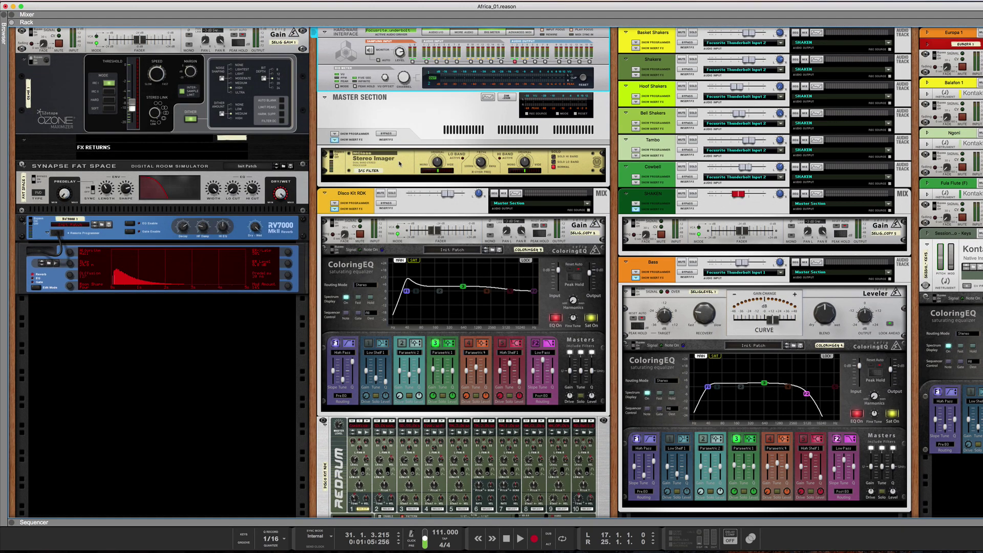
Step: Show the mixer above the rack, positioned at the dynamics and EQ sections
key("F5")
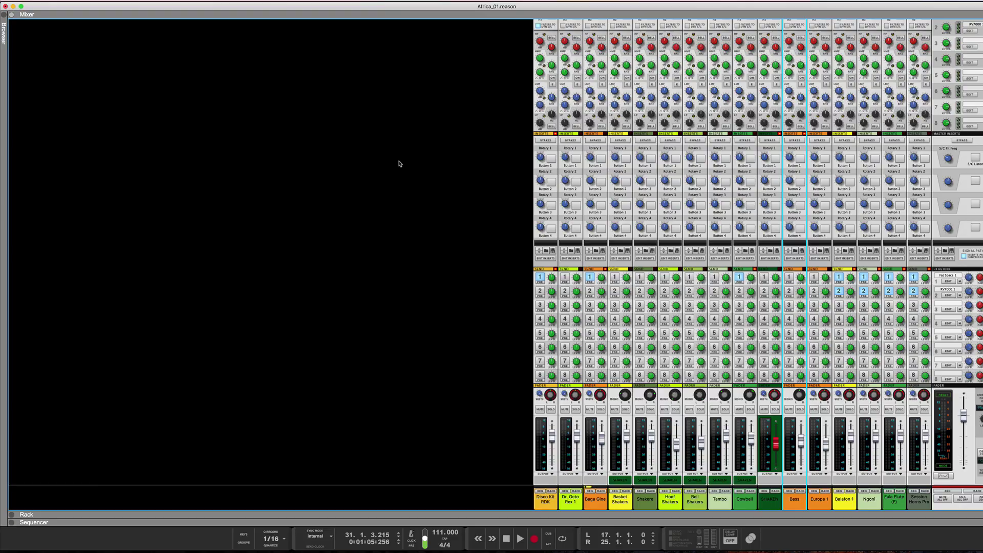
key("F6")
scroll(400, 163, "up", 10)
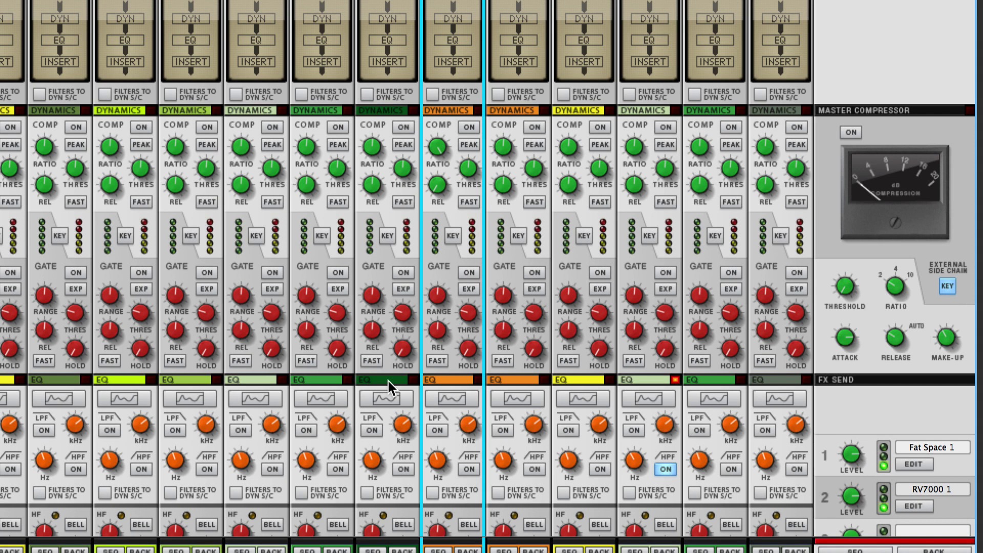
Step: Switch on the Master Compressor in the mixer's Master Section
left_click(851, 133)
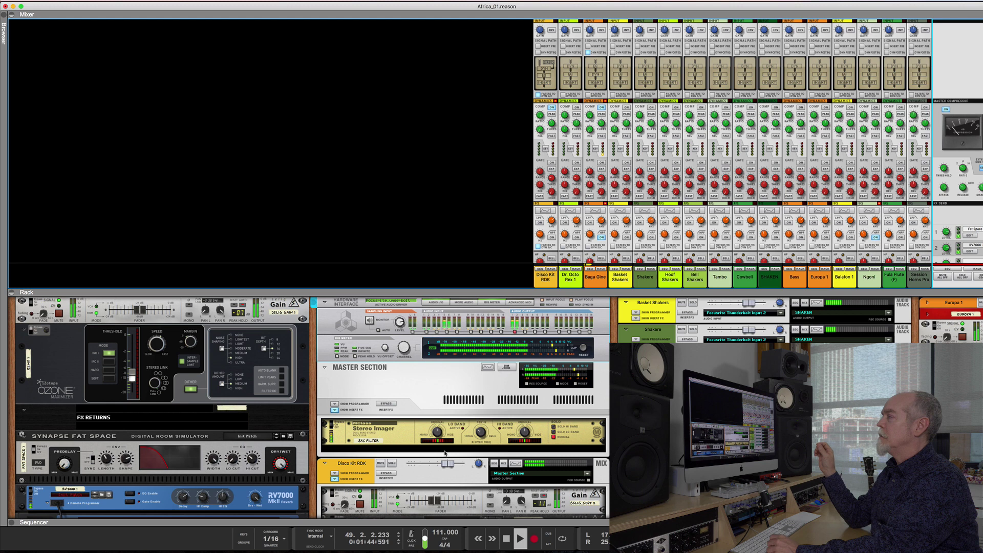
Step: Stop song playback, leaving the master Ozone Maximizer bypassed
key("space")
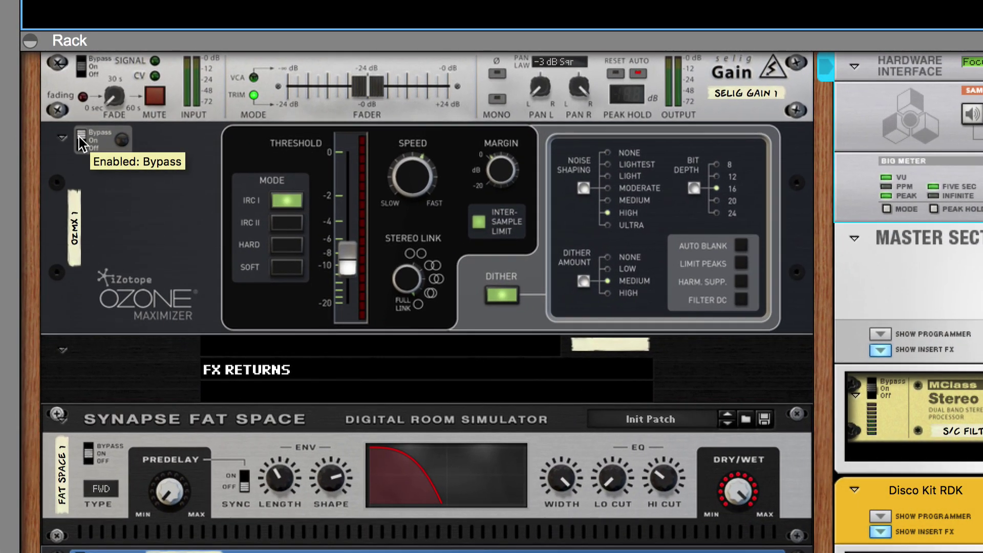
Step: Switch the Ozone Maximizer from Bypass to On and confirm its margin reads -0.5 dB
left_click(79, 137)
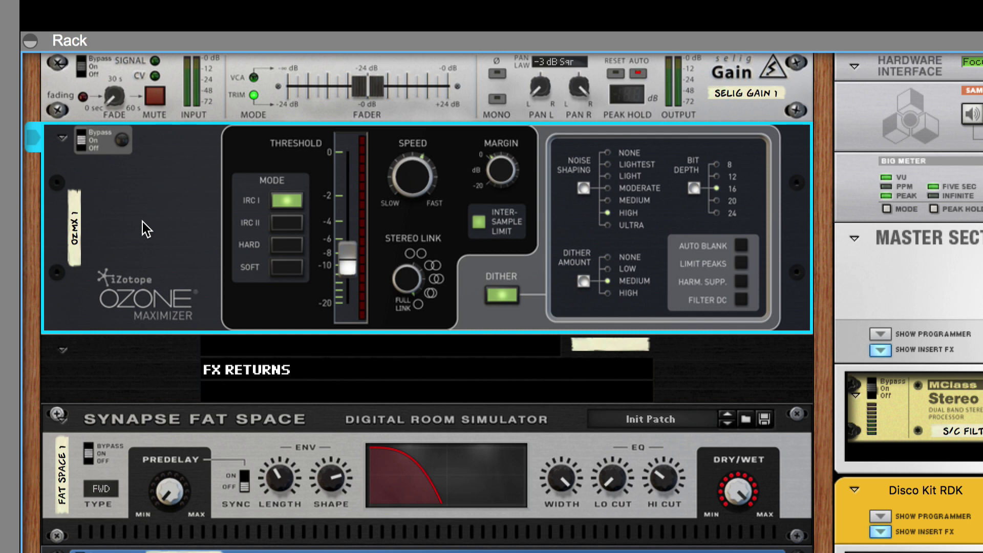
mouse_move(504, 168)
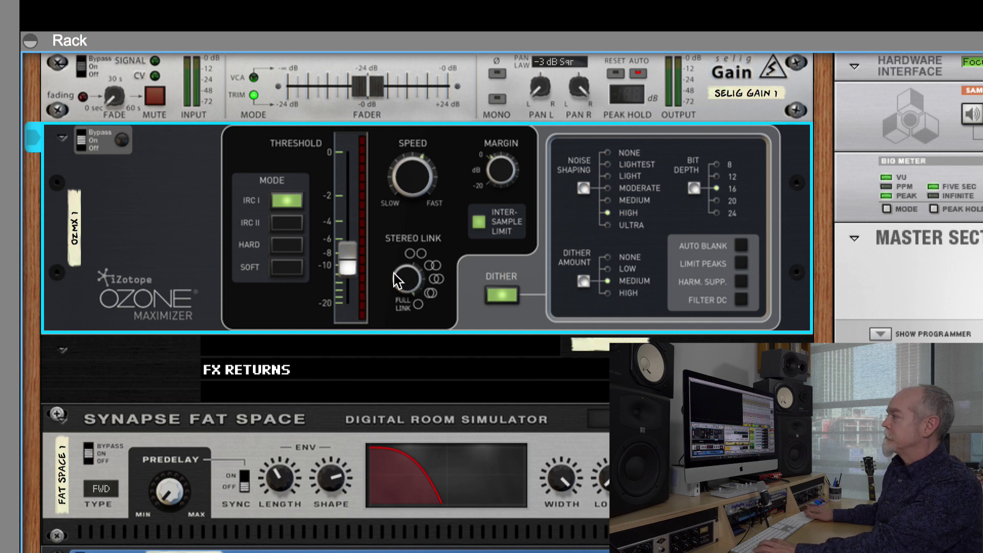
mouse_move(346, 258)
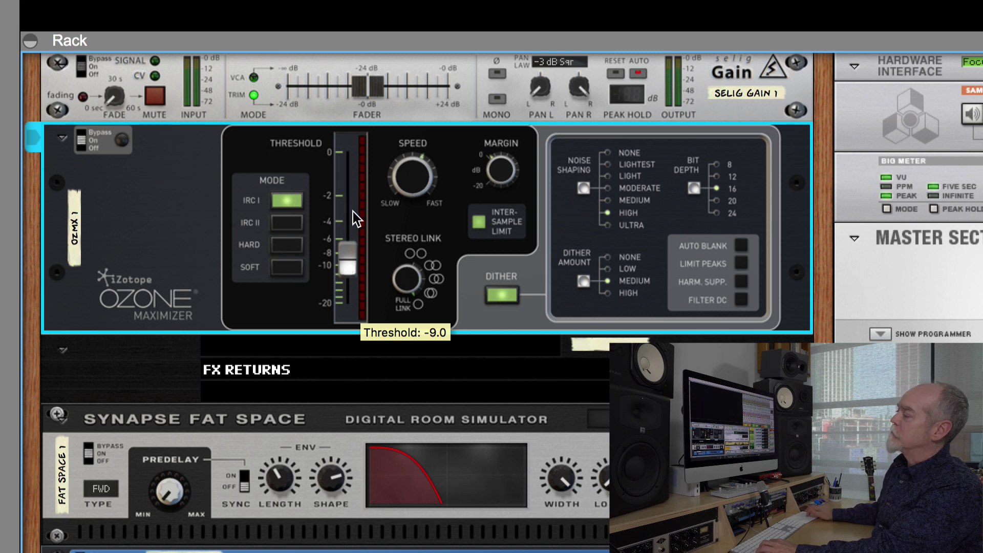
mouse_move(348, 208)
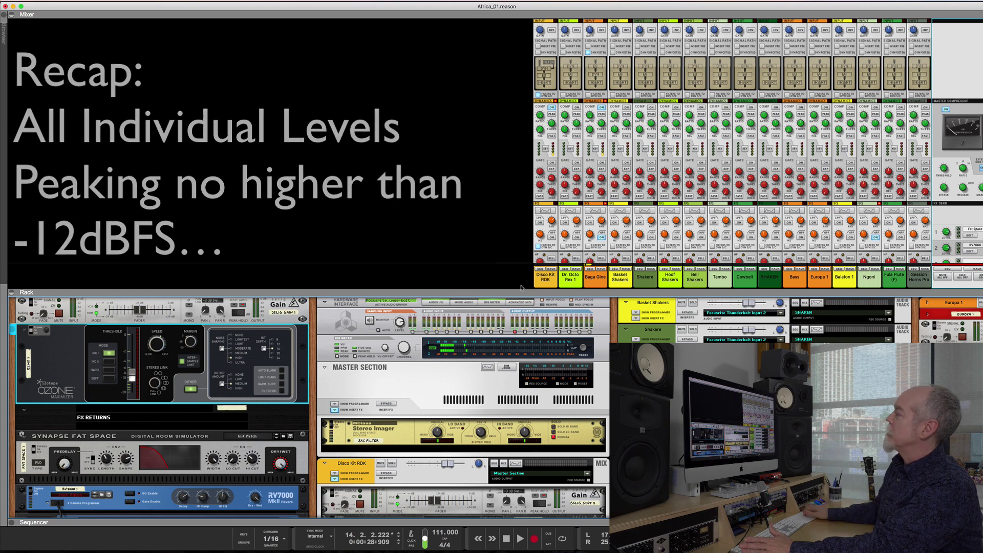
scroll(558, 233, "down", 10)
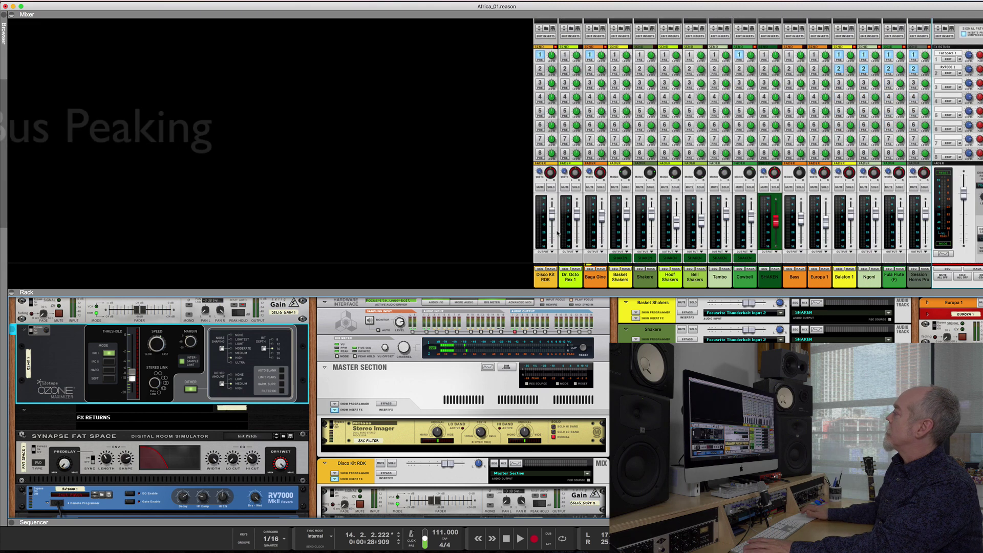